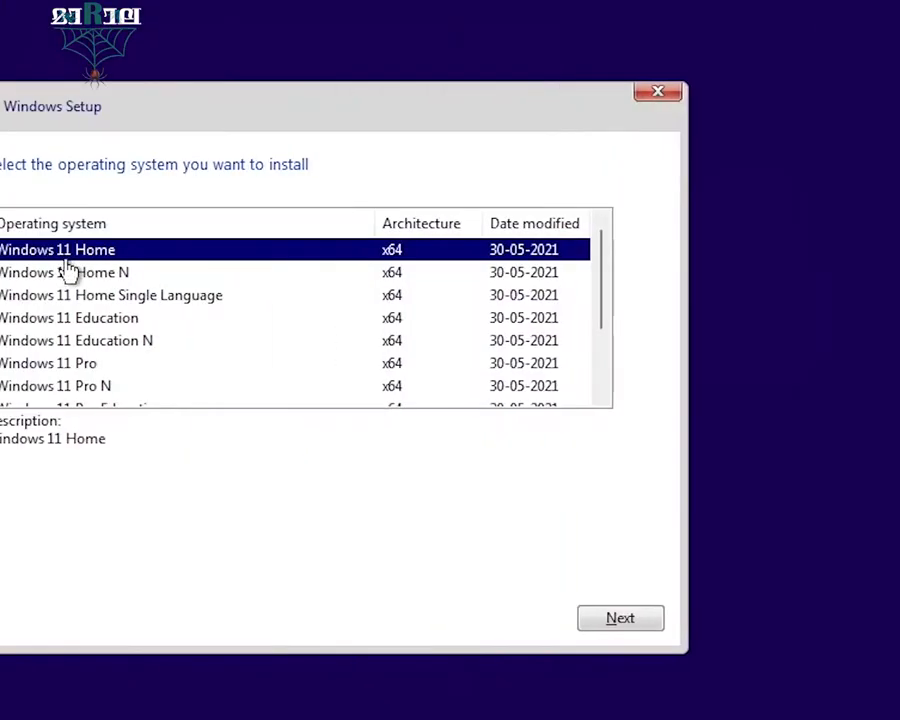
# Wait for Windows Setup to boot to its language page: English (United States) and US keyboard
pyautogui.scroll(-1, 339, 328)
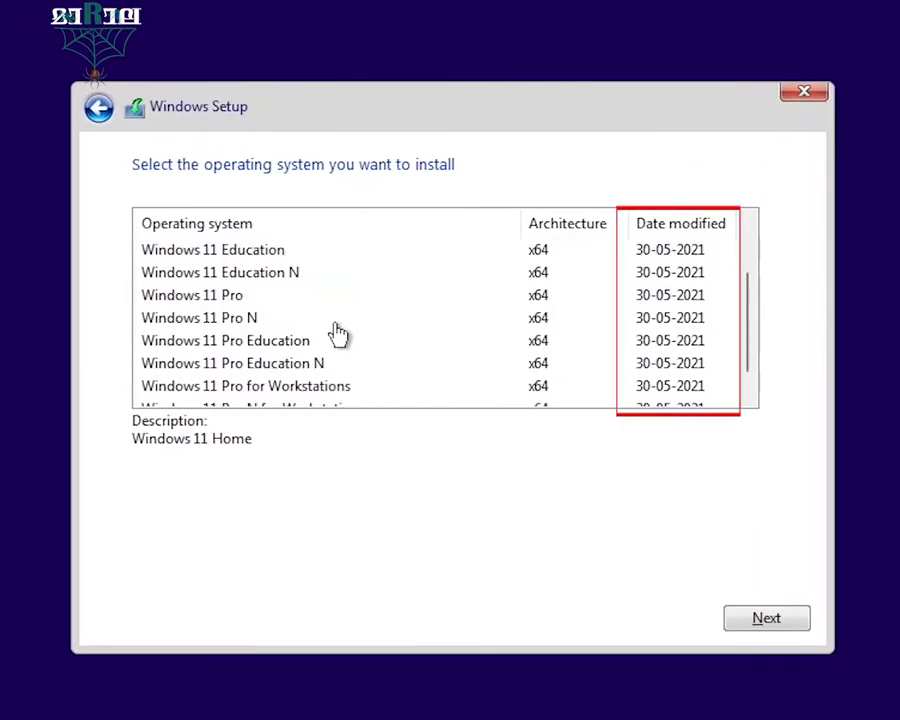
pyautogui.scroll(-1, 298, 321)
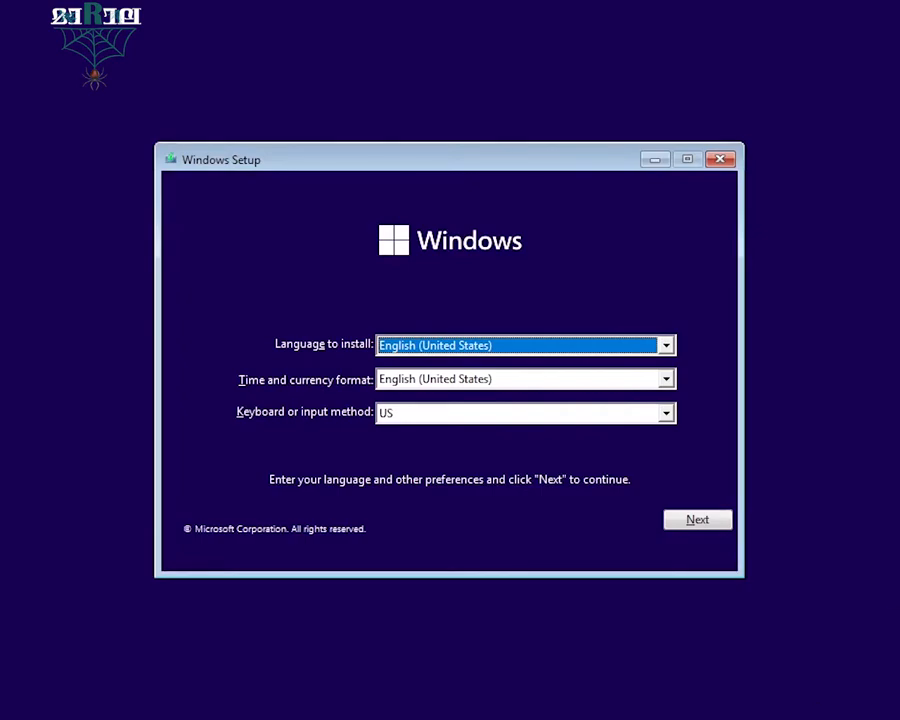
# Set the time and currency format to English (India) and confirm the language preferences
pyautogui.click(667, 381)
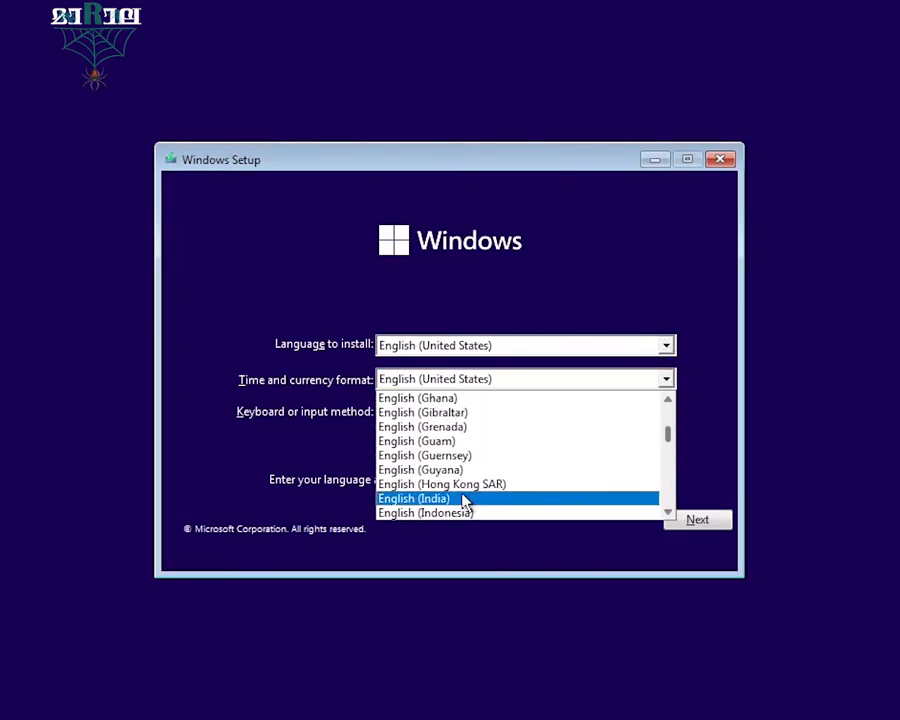
pyautogui.click(464, 499)
pyautogui.click(676, 530)
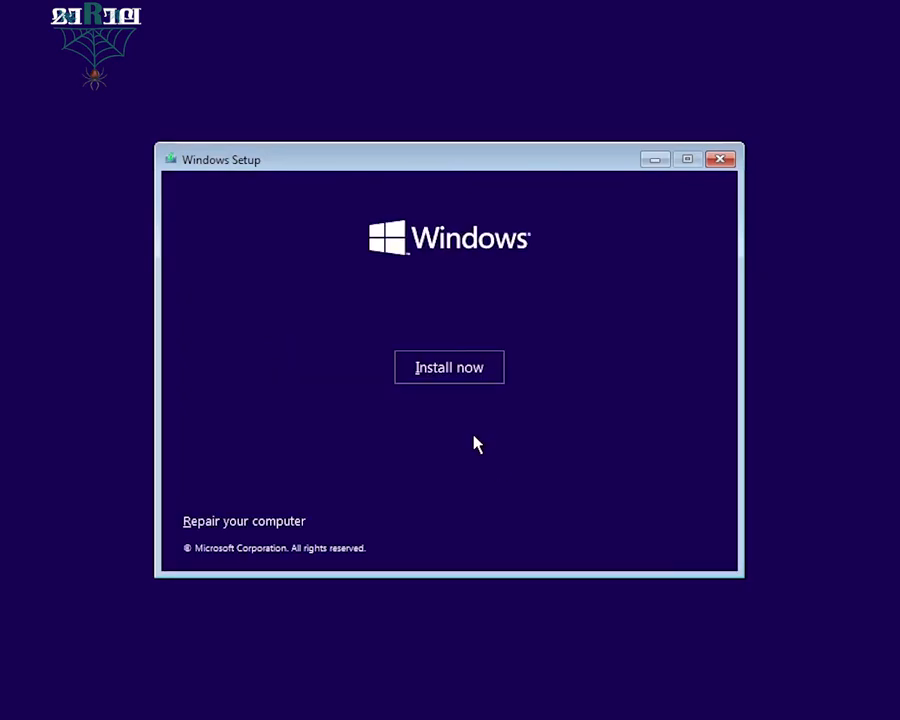
# Start installing without a product key and choose the Windows 11 Pro edition
pyautogui.click(449, 367)
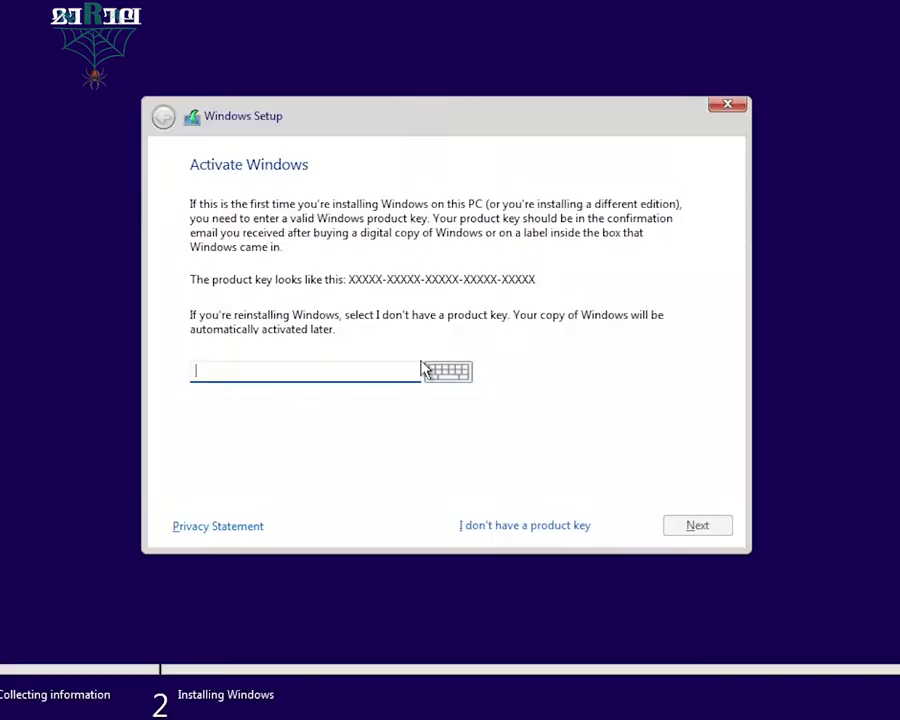
pyautogui.click(530, 527)
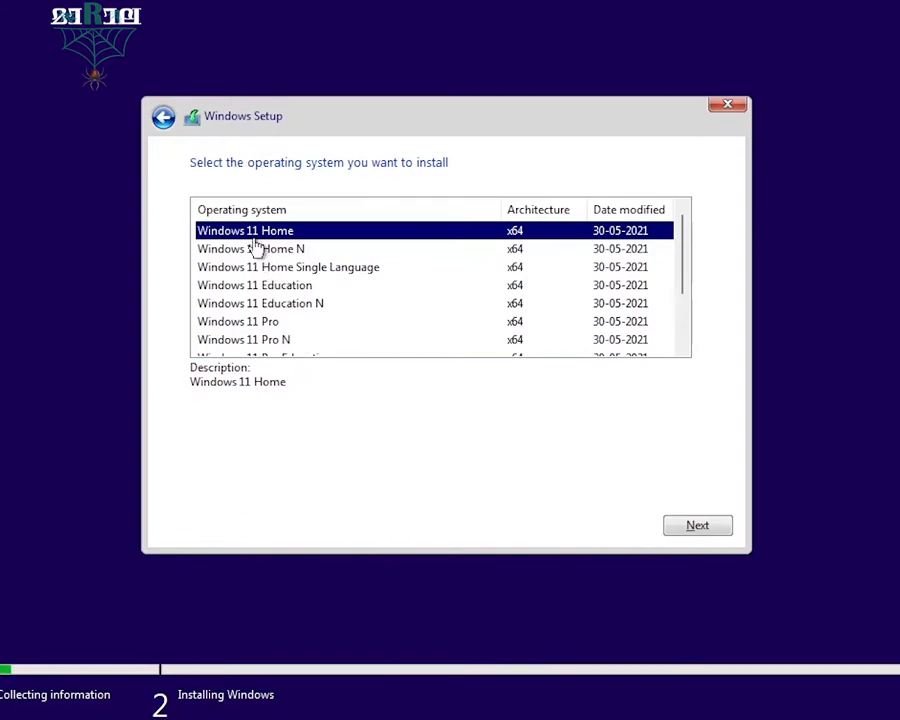
pyautogui.scroll(-1, 358, 293)
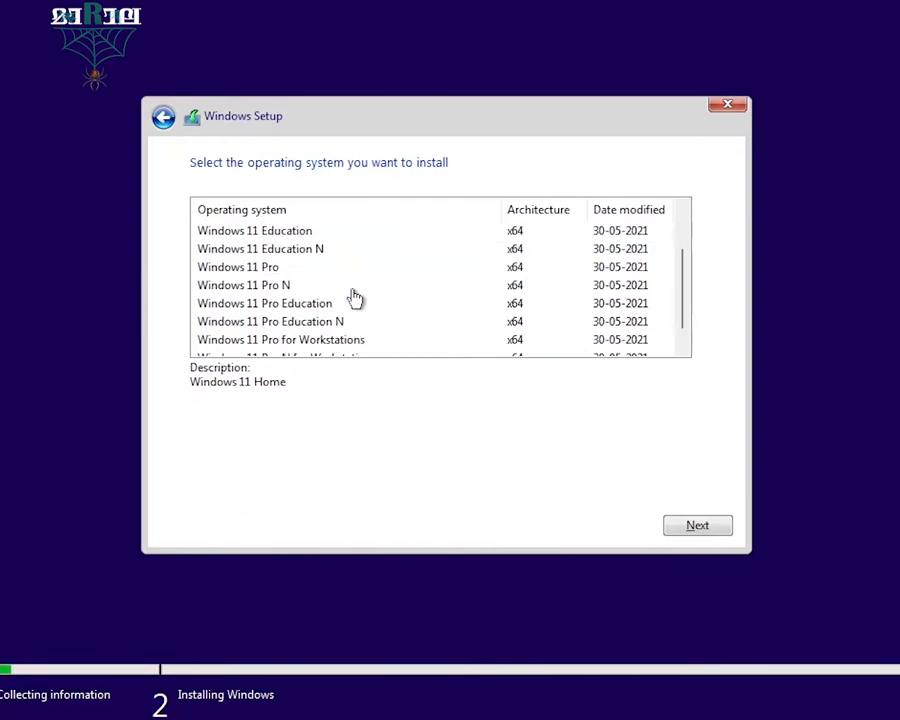
pyautogui.scroll(-1, 327, 287)
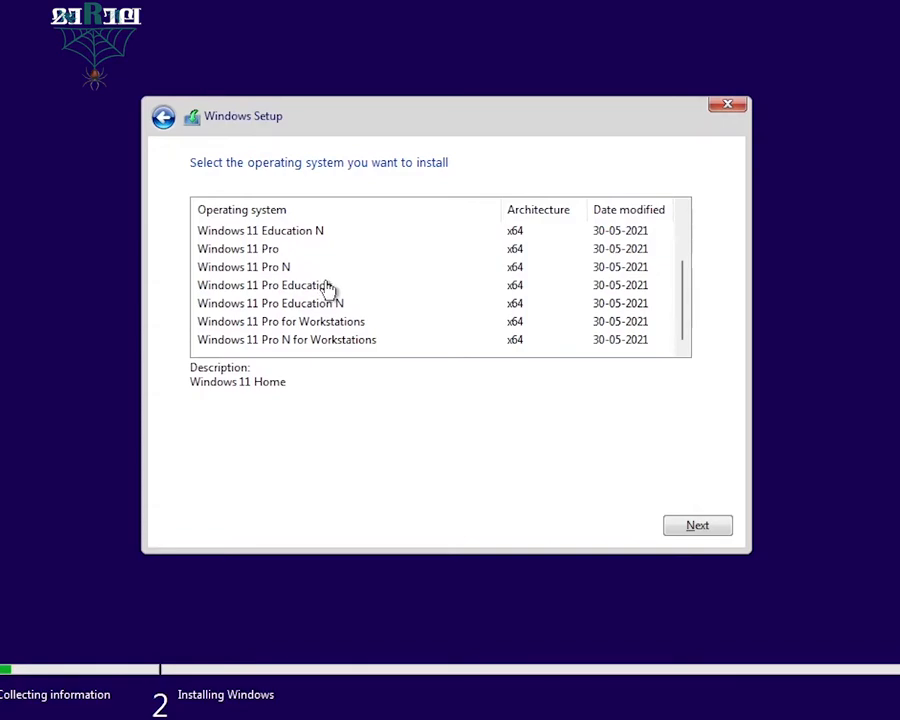
pyautogui.click(267, 250)
pyautogui.click(695, 522)
# Accept the license terms, create a new partition on Drive 0, and install onto Partition 2
pyautogui.click(197, 489)
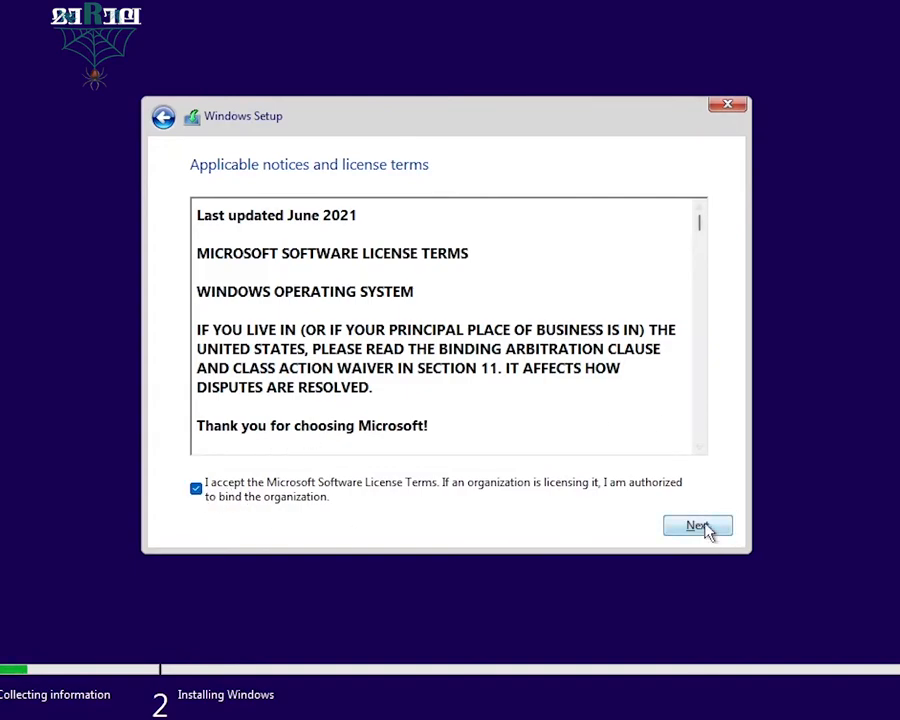
pyautogui.click(706, 533)
pyautogui.click(330, 246)
pyautogui.click(599, 412)
pyautogui.click(636, 440)
pyautogui.press('Return')
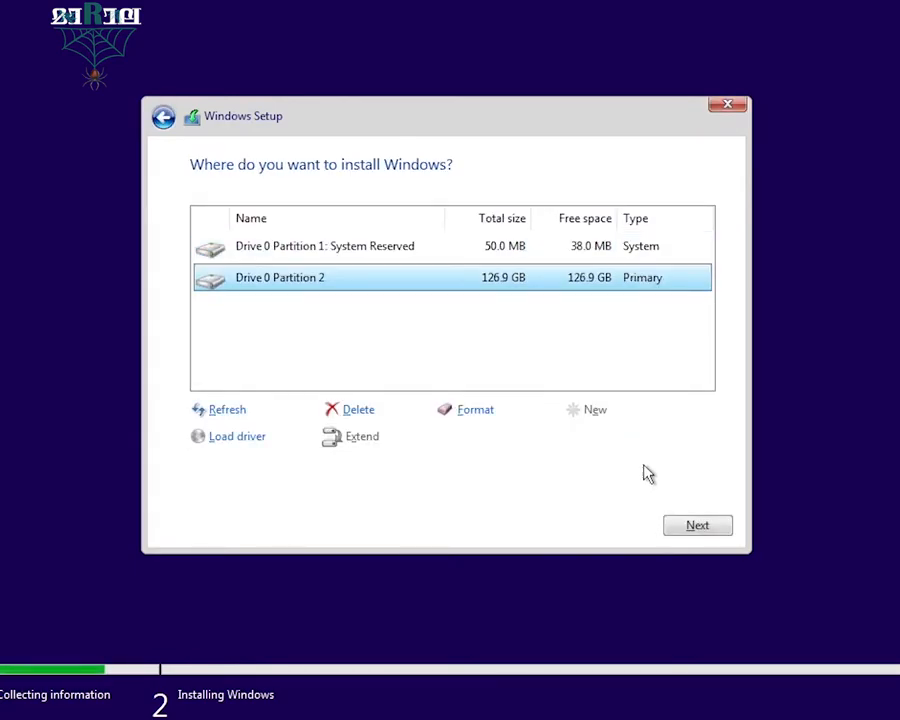
pyautogui.click(697, 525)
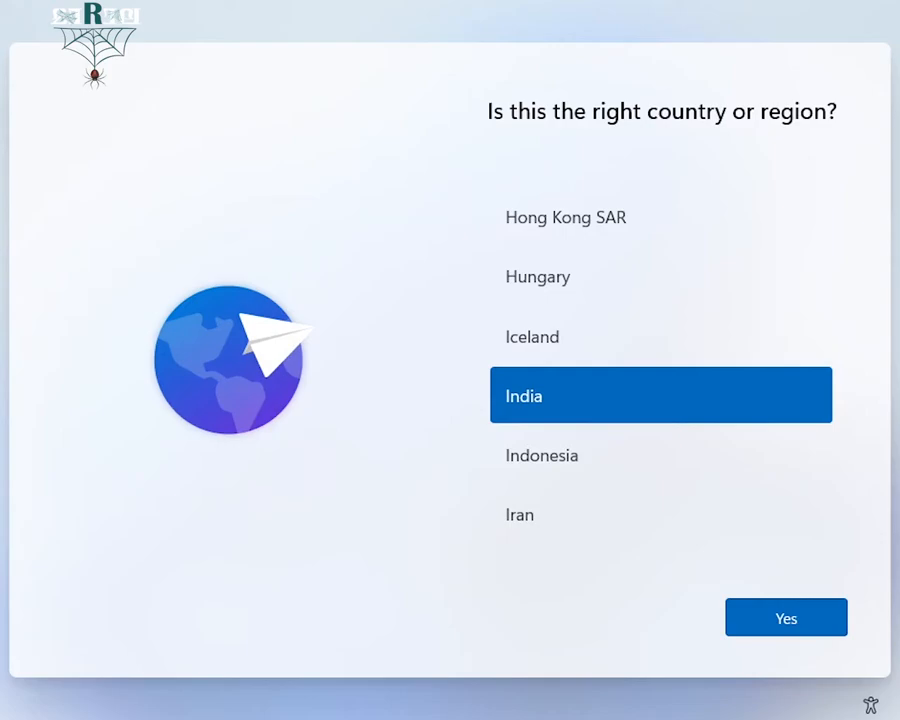
# Confirm India as the region and skip past the OOBEKEYBOARD keyboard error
pyautogui.click(809, 619)
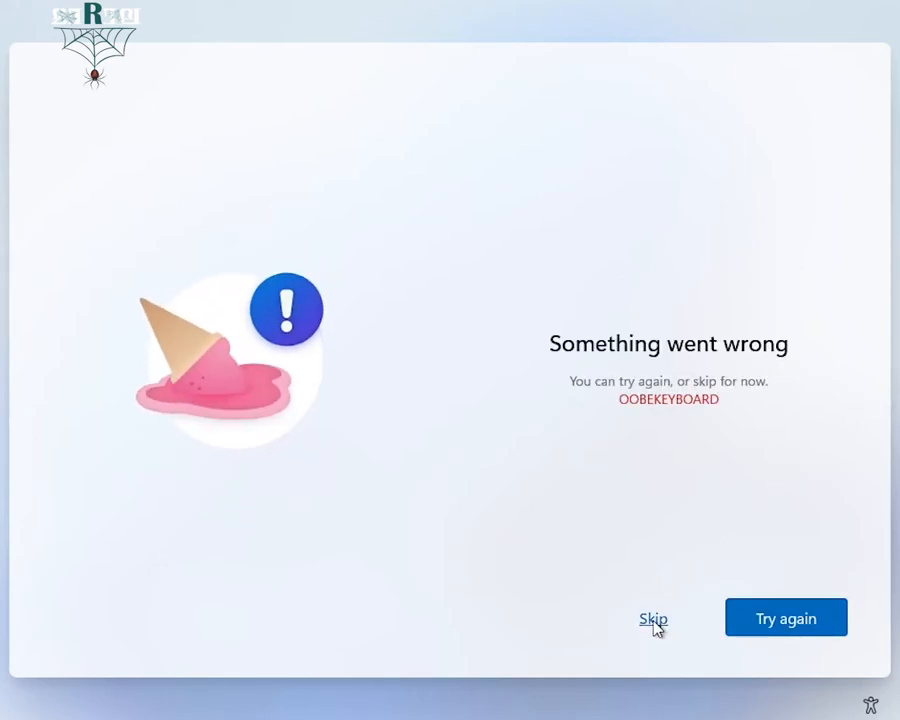
pyautogui.click(654, 620)
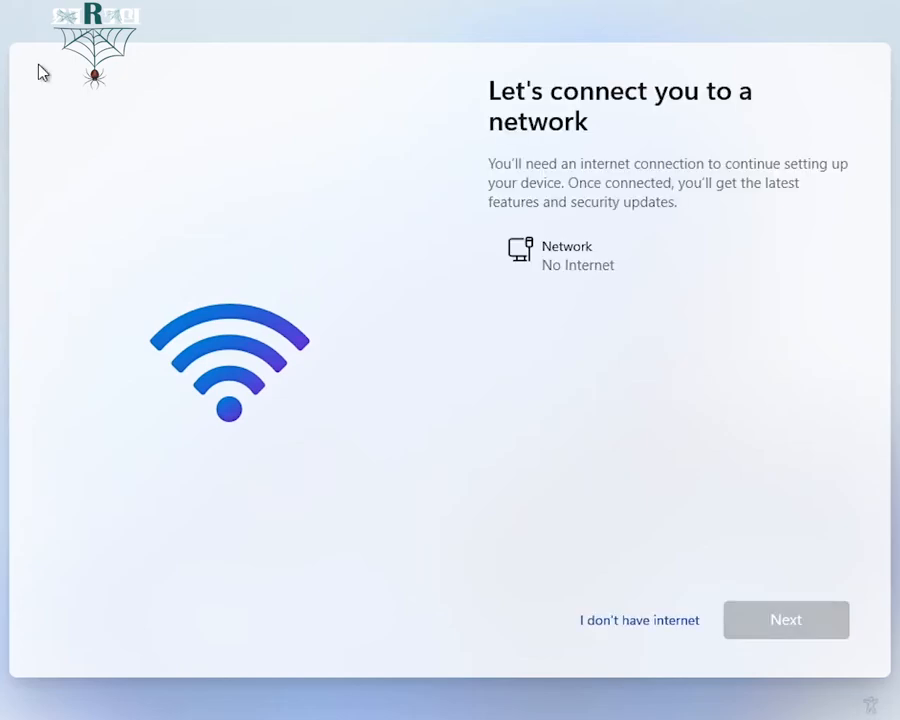
# Proceed without an internet connection using limited offline setup
pyautogui.click(645, 628)
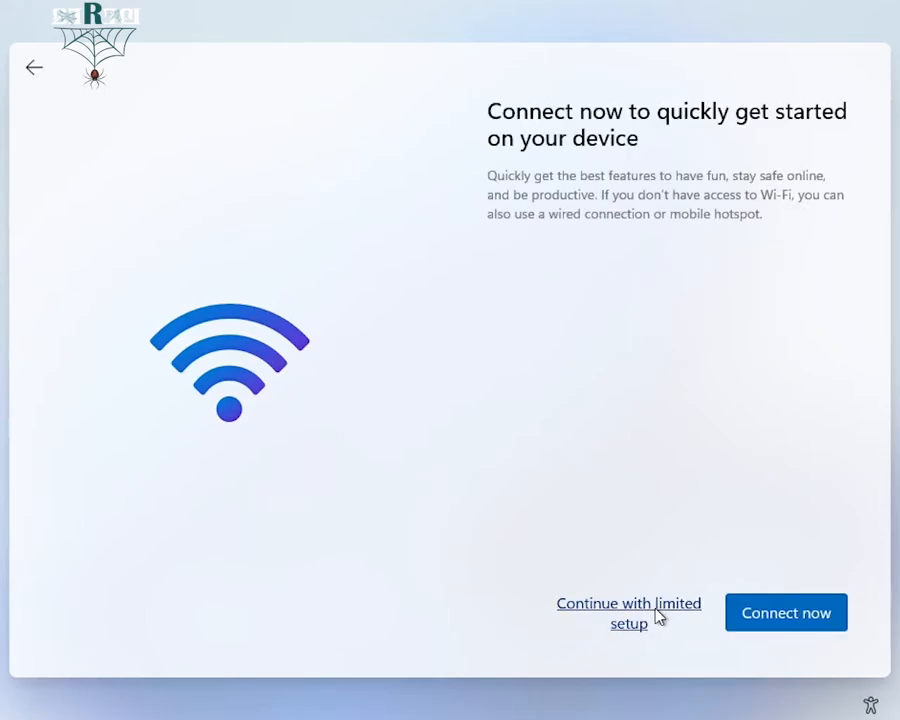
pyautogui.click(658, 617)
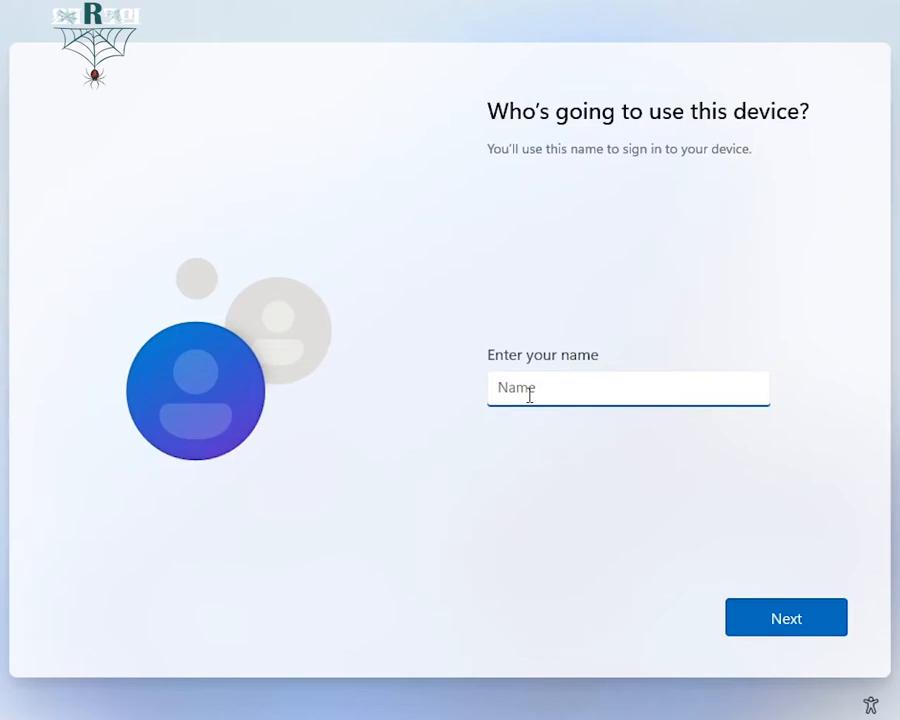
# Enter the user's name for the local account, then set and confirm its password
pyautogui.write('Ramjith')
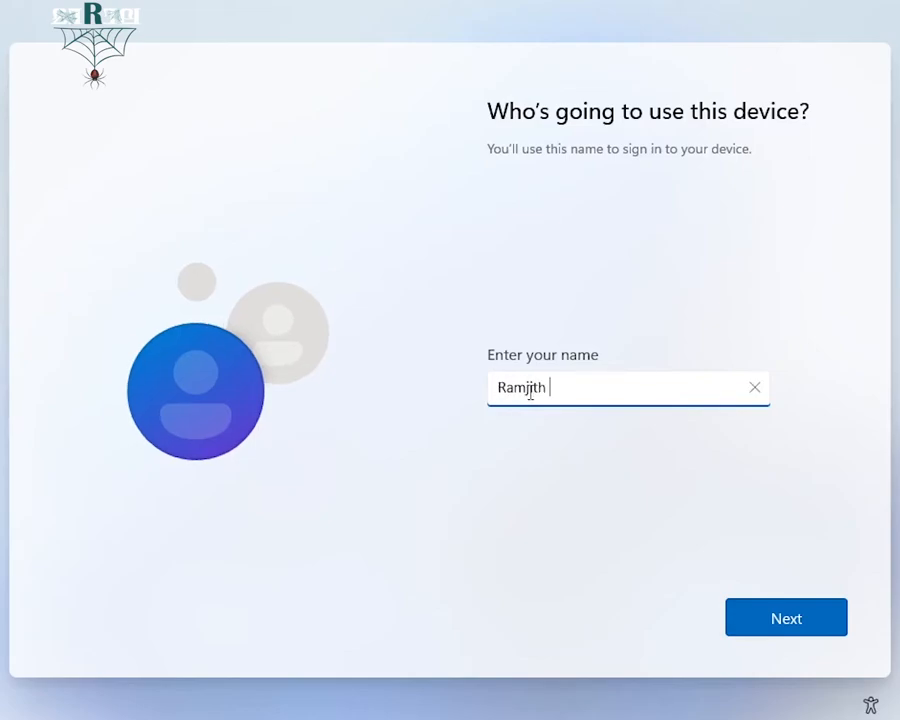
pyautogui.click(796, 630)
pyautogui.write('*********')
pyautogui.click(790, 618)
pyautogui.write('**')
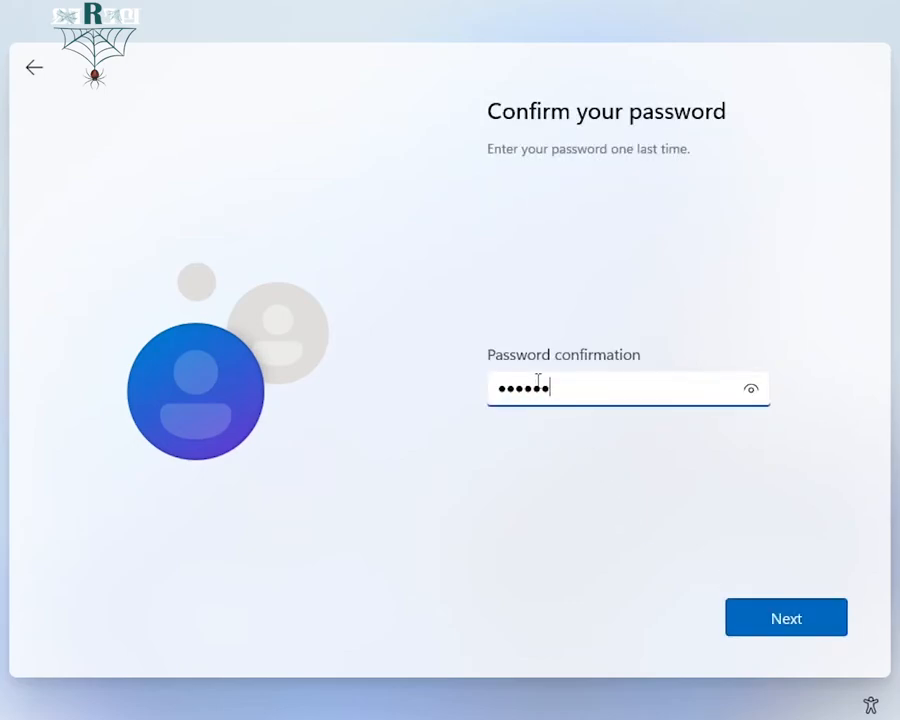
pyautogui.click(763, 620)
# Choose the where-your-parents-met security question and enter its answer
pyautogui.click(759, 376)
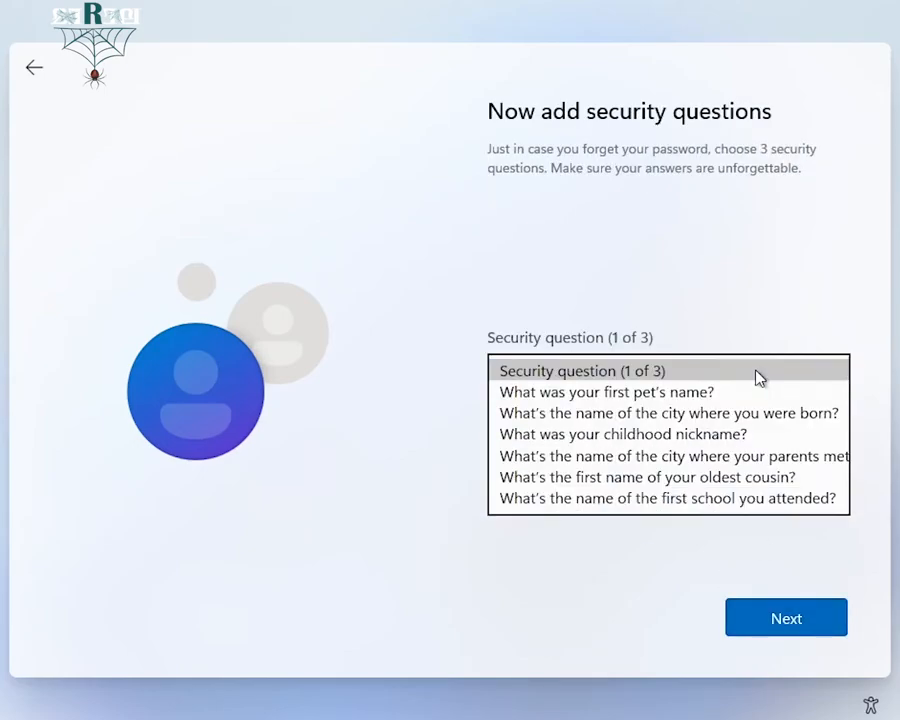
pyautogui.click(576, 413)
pyautogui.click(565, 426)
pyautogui.click(779, 620)
# Choose the city-where-you-were-born security question and enter its answer
pyautogui.click(716, 372)
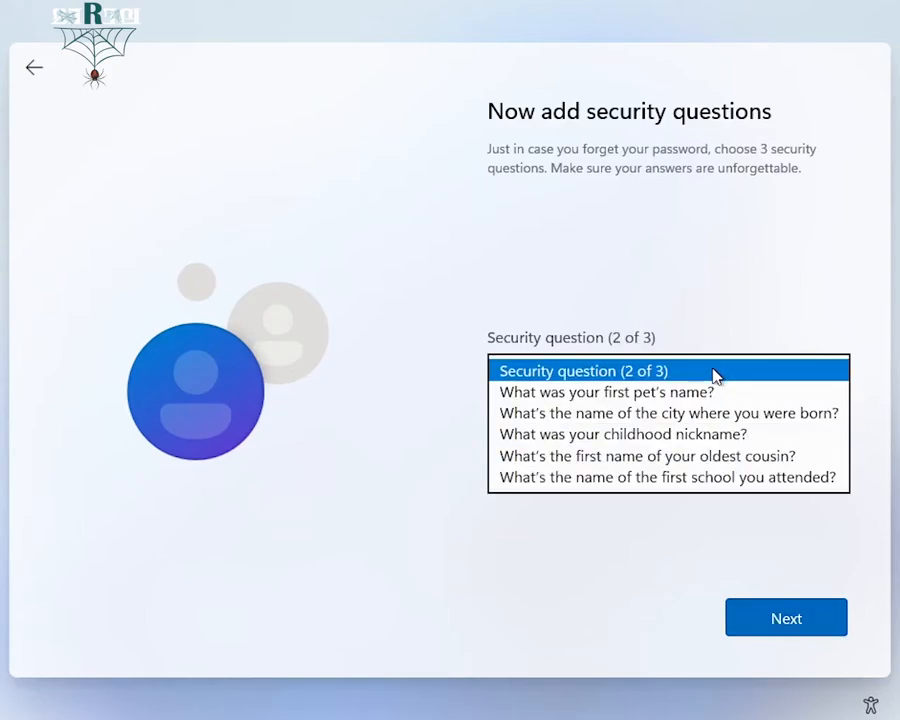
pyautogui.click(723, 413)
pyautogui.press('Tab')
pyautogui.click(776, 620)
# Choose the first-school security question, enter its answer, and continue
pyautogui.click(686, 372)
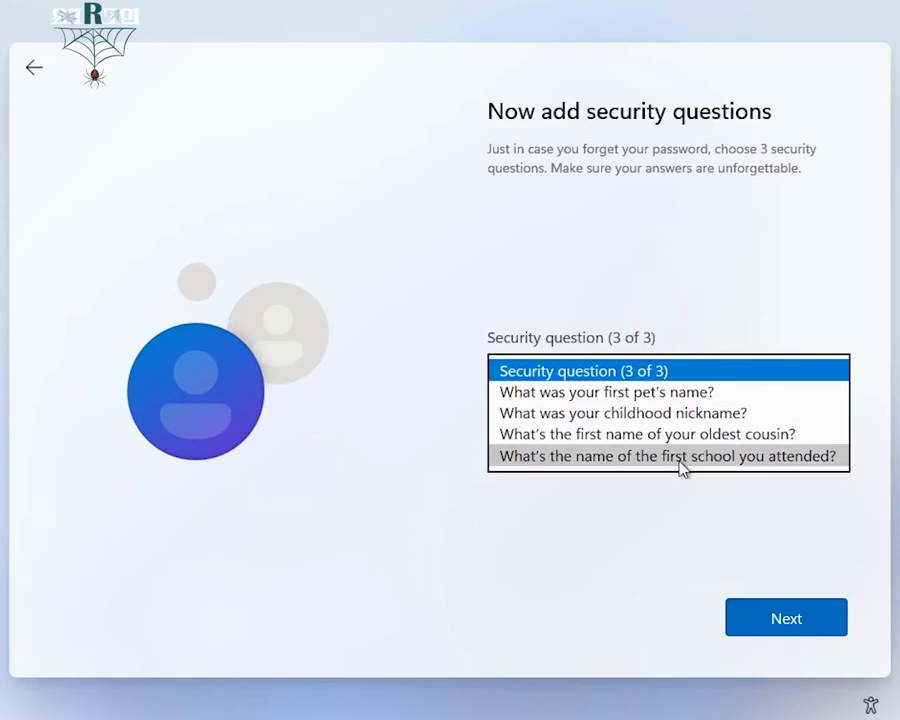
pyautogui.click(680, 456)
pyautogui.click(560, 412)
pyautogui.click(818, 618)
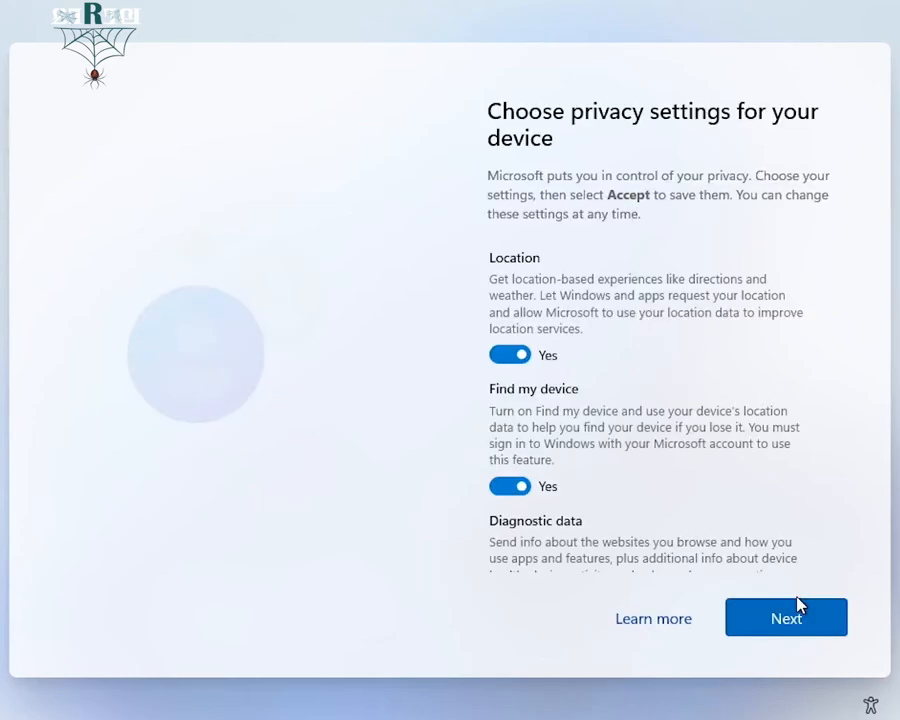
# Accept the privacy settings with every option on, including optional diagnostic data
pyautogui.scroll(-3, 708, 460)
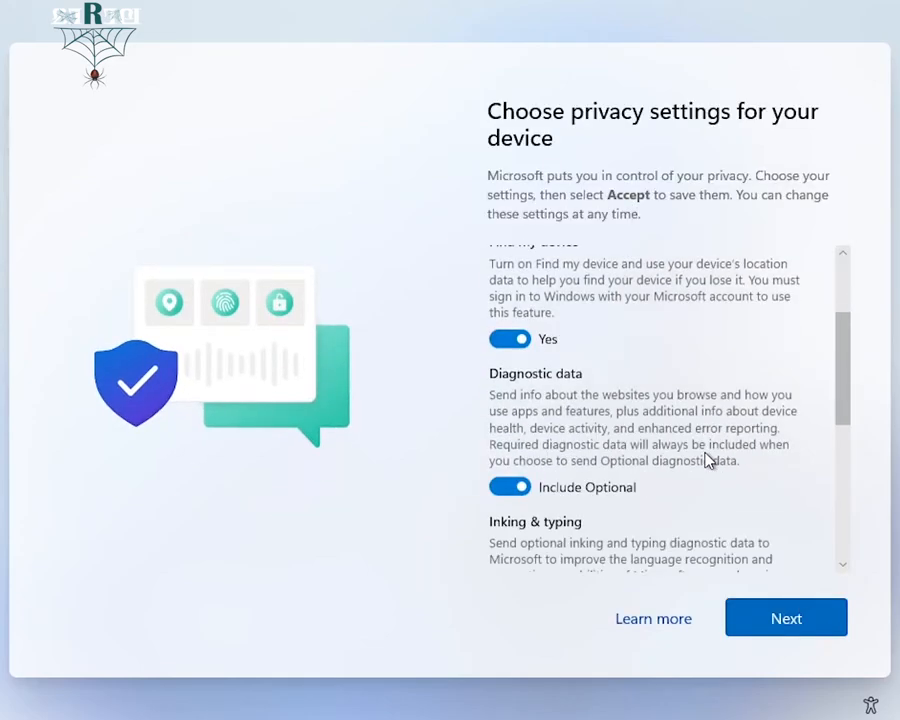
pyautogui.scroll(-1, 693, 466)
pyautogui.click(520, 442)
pyautogui.click(511, 438)
pyautogui.scroll(-4, 635, 466)
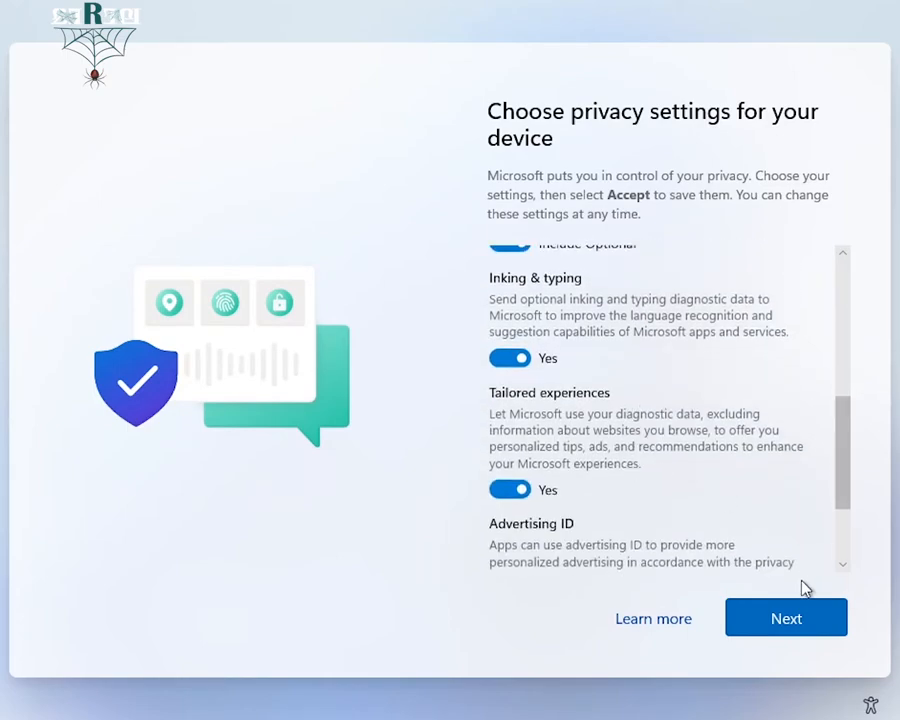
pyautogui.click(806, 623)
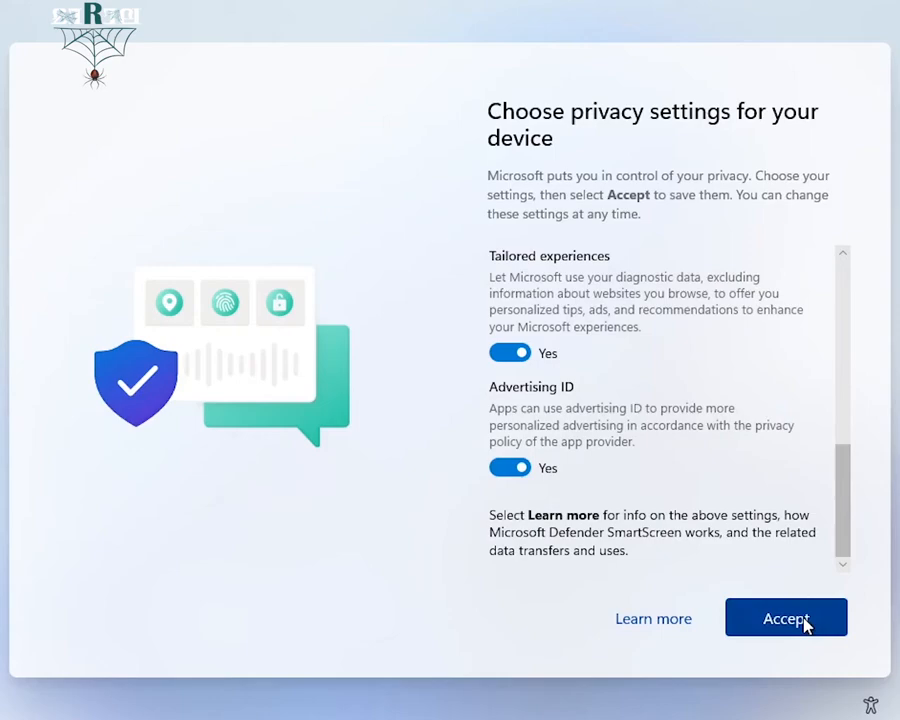
pyautogui.click(804, 620)
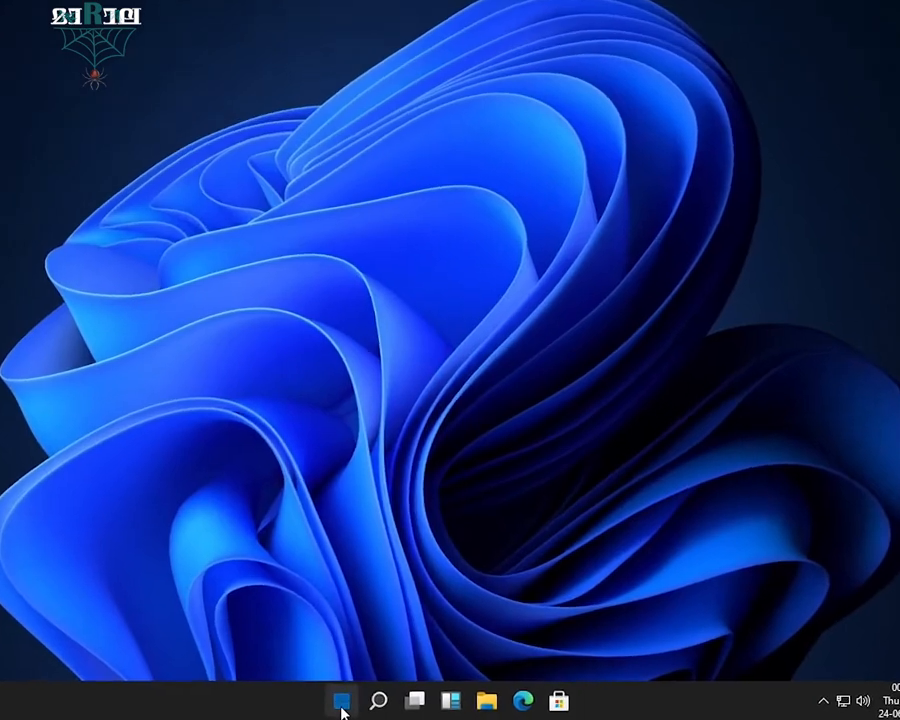
pyautogui.click(342, 703)
pyautogui.click(645, 172)
pyautogui.click(645, 172)
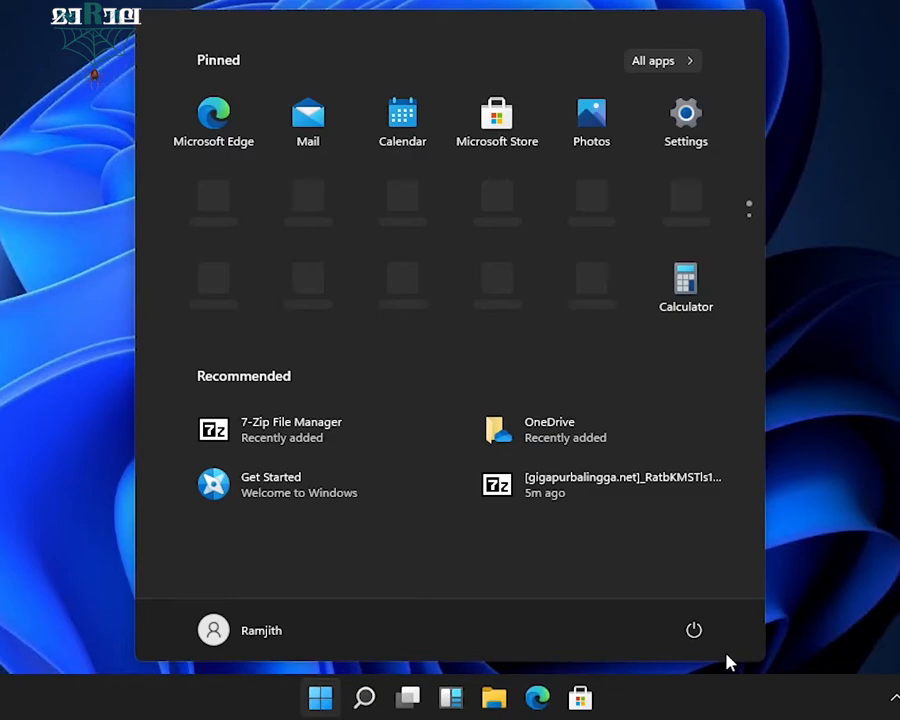
pyautogui.click(697, 634)
pyautogui.click(229, 625)
pyautogui.click(228, 628)
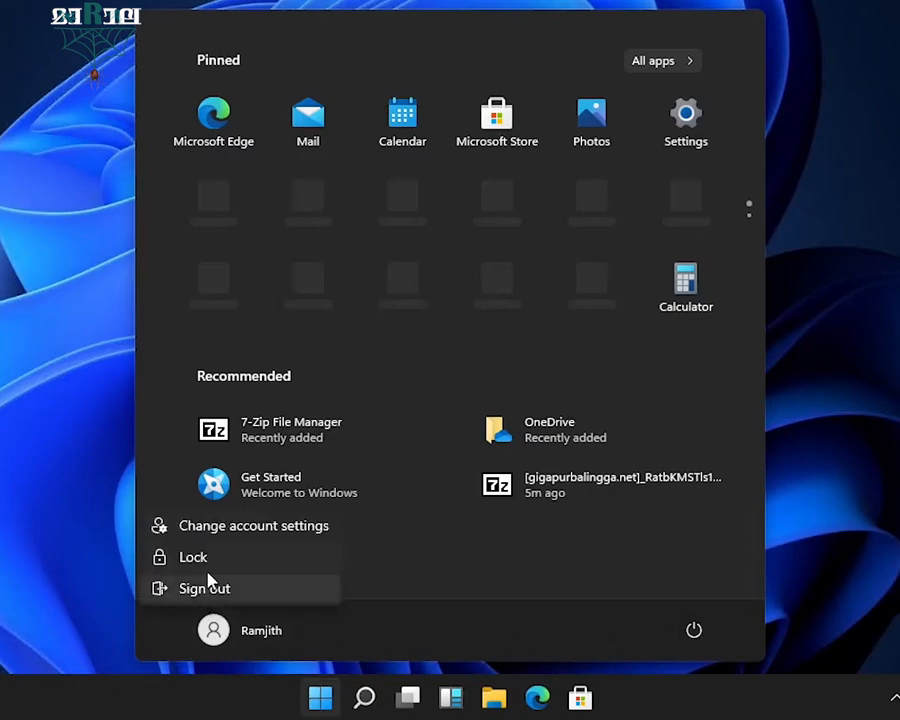
pyautogui.click(390, 630)
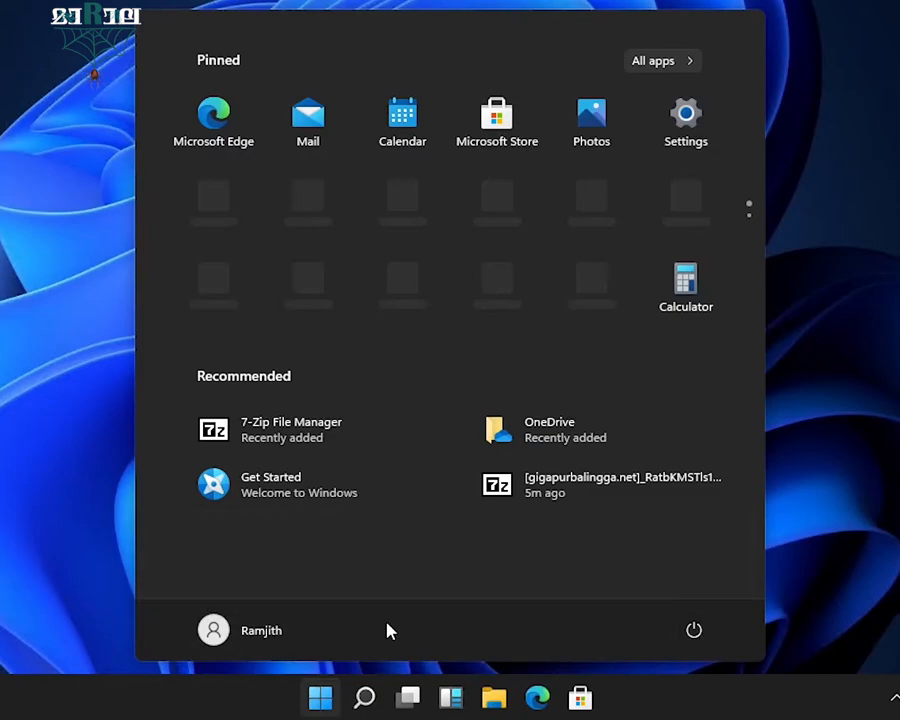
pyautogui.click(78, 607)
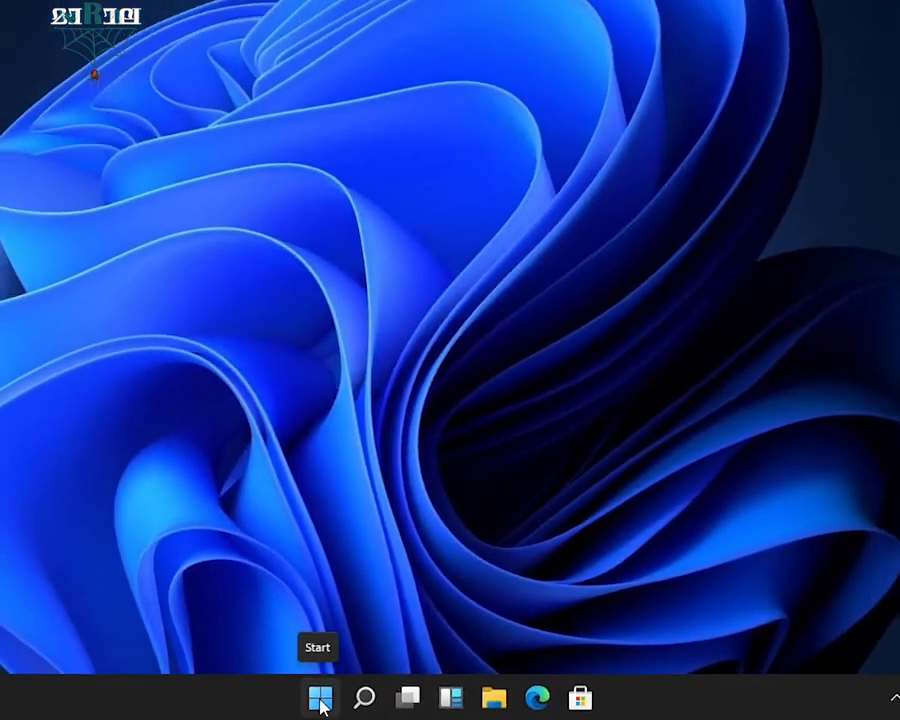
pyautogui.click(283, 690)
pyautogui.click(364, 698)
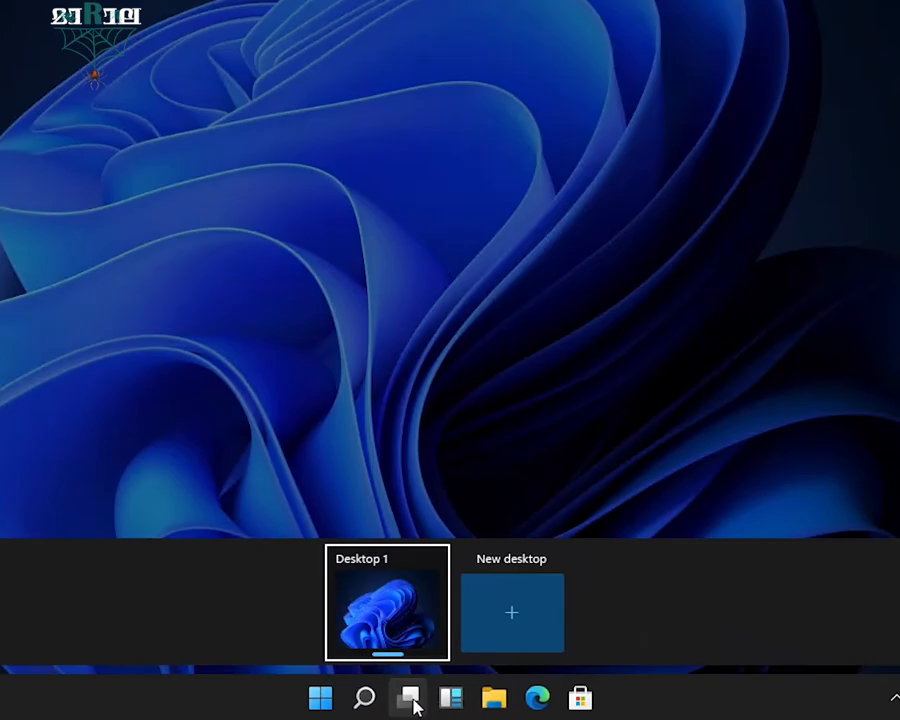
pyautogui.click(458, 706)
pyautogui.scroll(-2, 309, 422)
pyautogui.scroll(2, 334, 404)
pyautogui.scroll(-4, 335, 403)
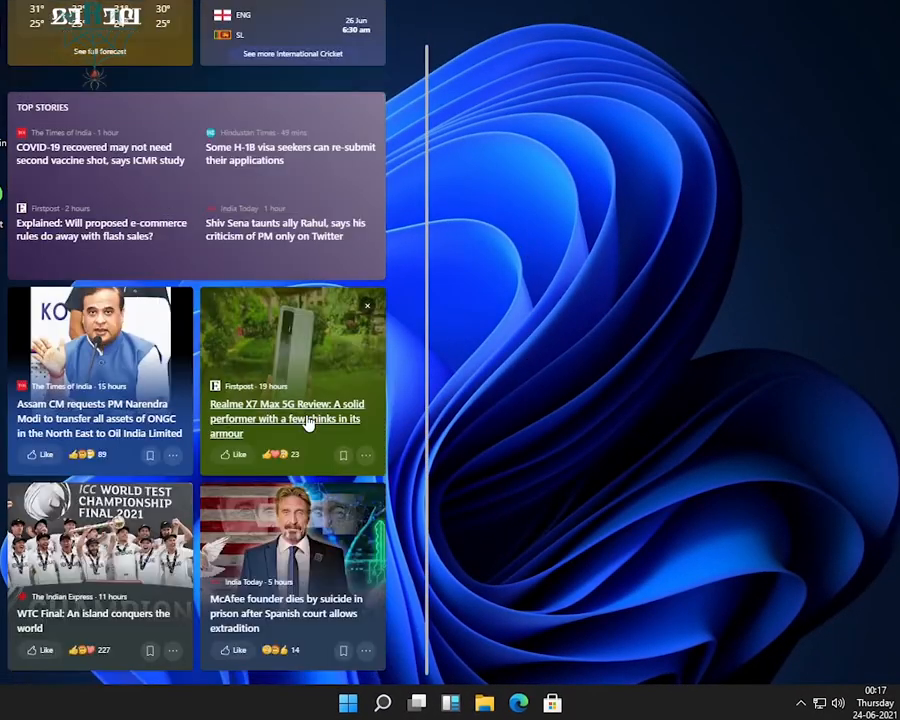
pyautogui.scroll(-3, 334, 403)
pyautogui.scroll(6, 336, 400)
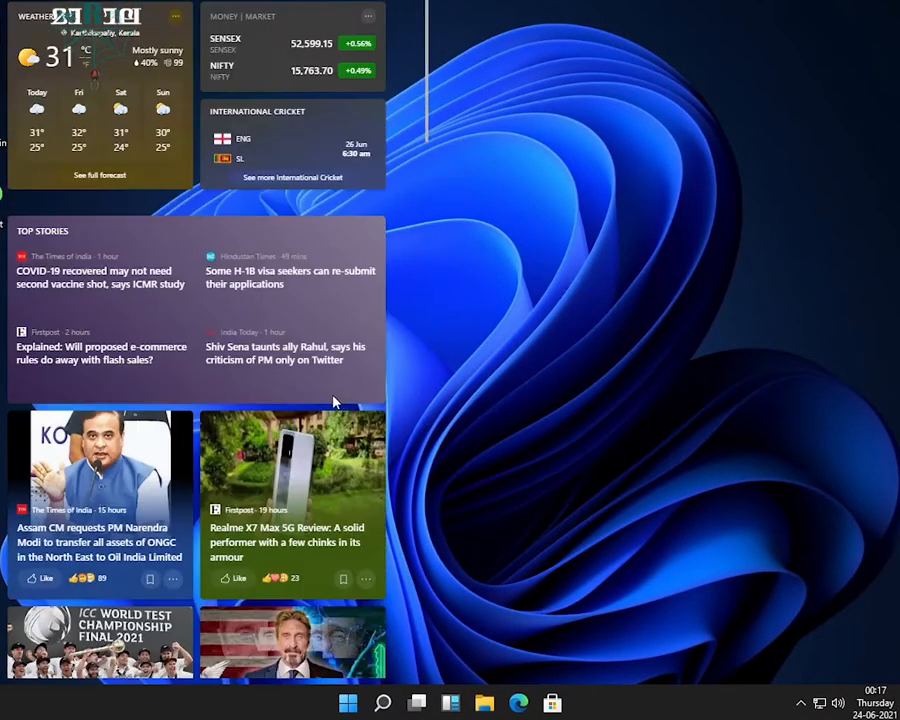
pyautogui.click(487, 704)
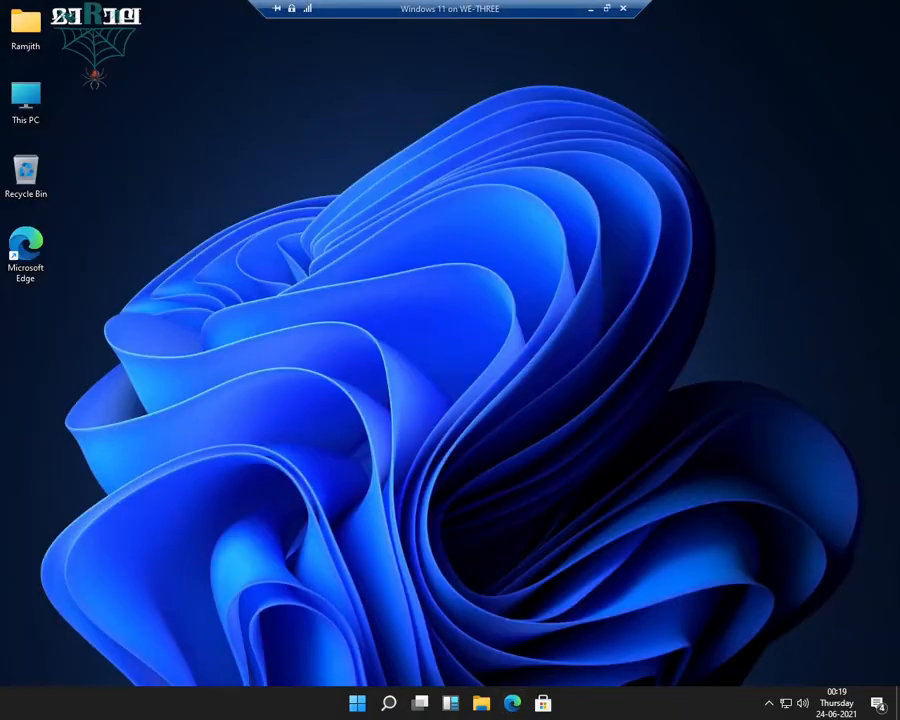
pyautogui.click(543, 703)
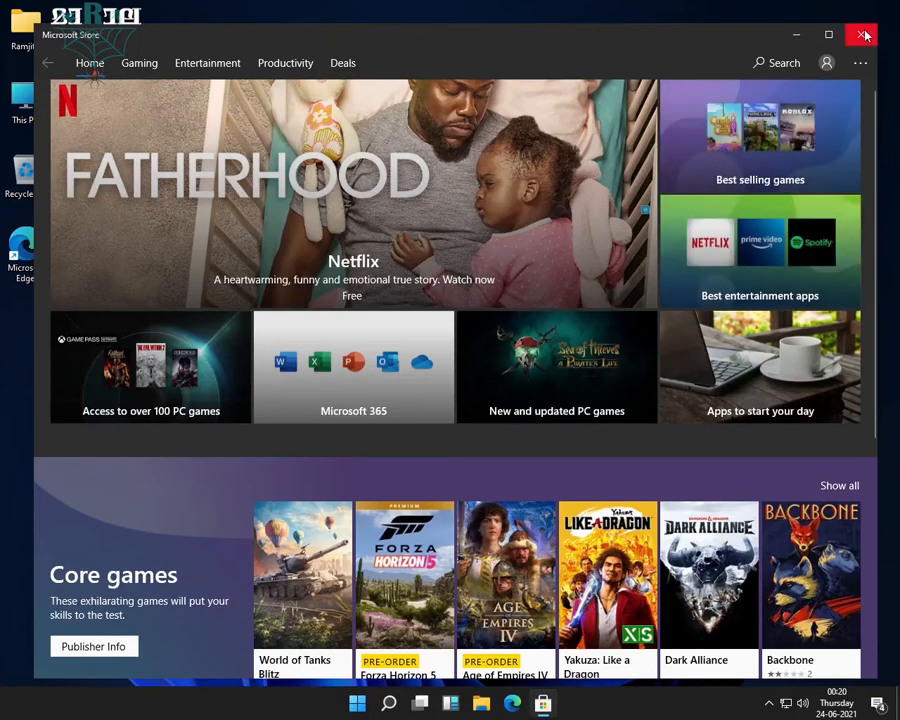
pyautogui.click(862, 35)
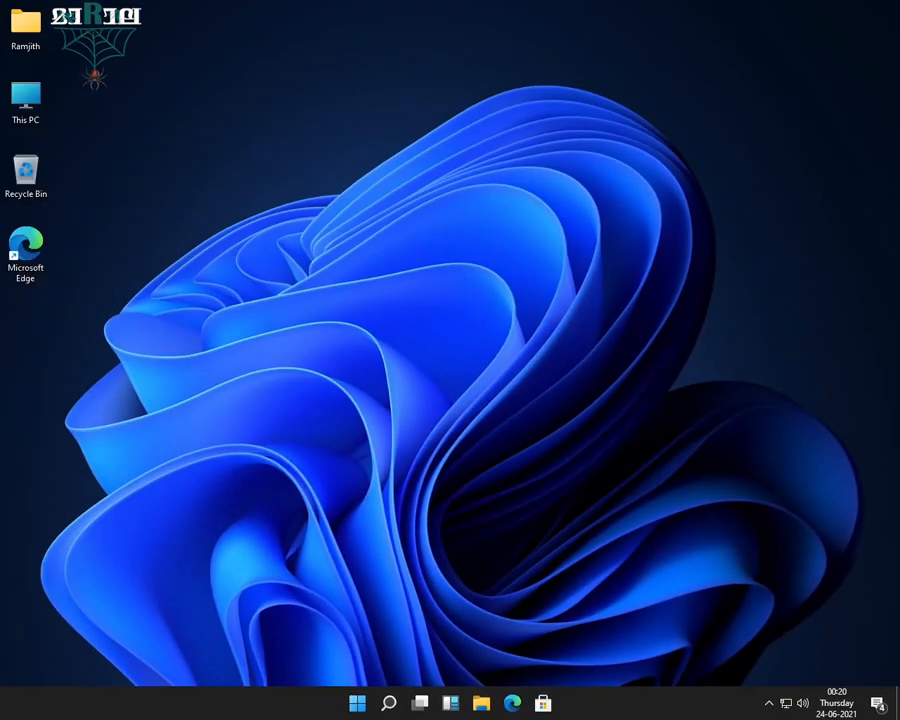
# In Taskbar settings, set taskbar alignment to Left, then back to Center
pyautogui.rightClick(628, 706)
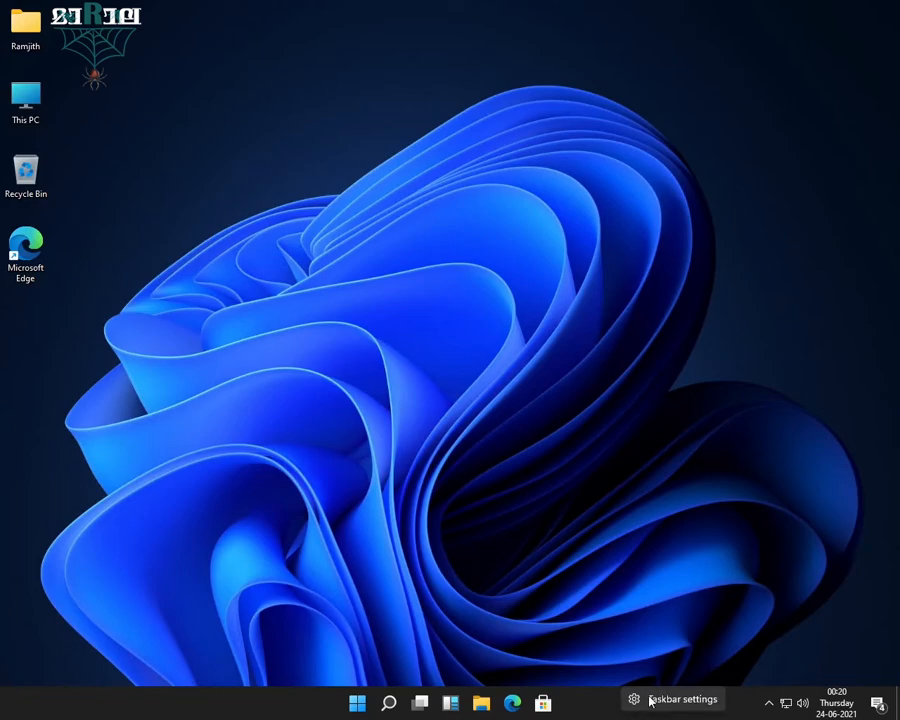
pyautogui.click(650, 700)
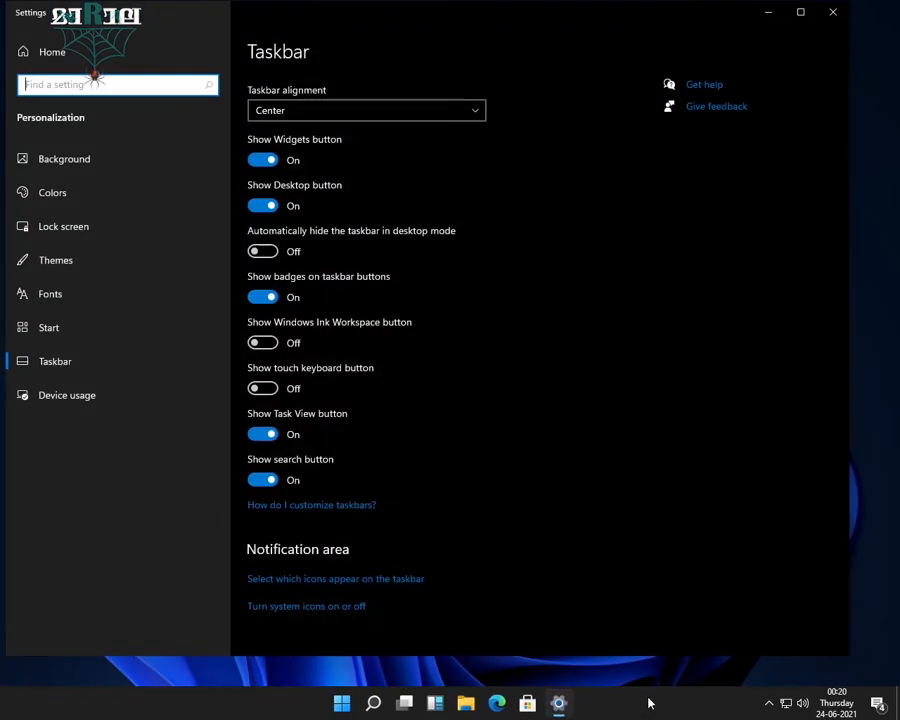
pyautogui.click(431, 117)
pyautogui.click(404, 91)
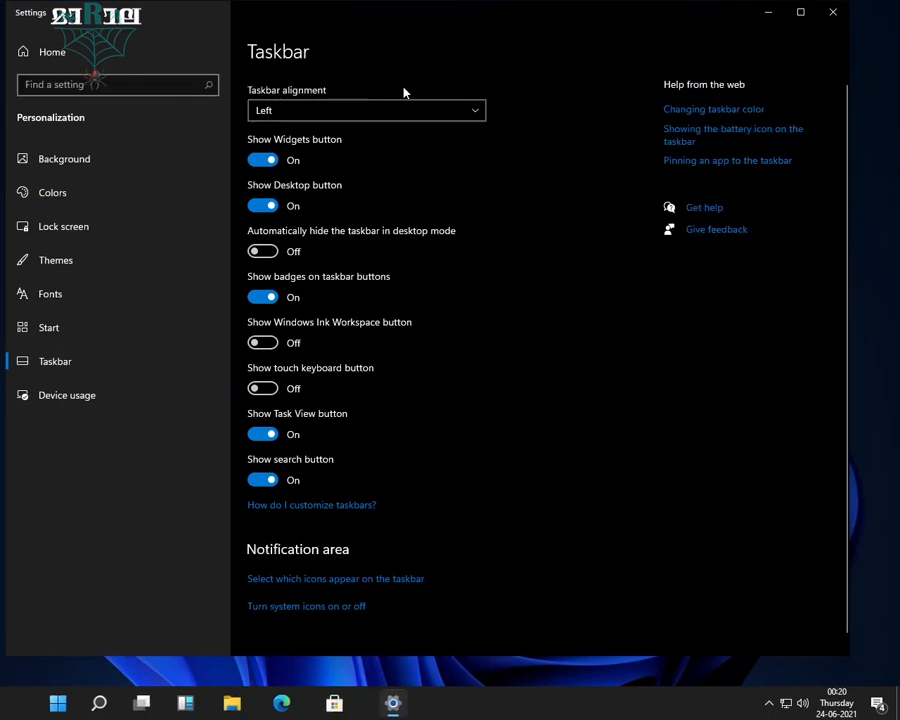
pyautogui.click(404, 112)
pyautogui.click(396, 140)
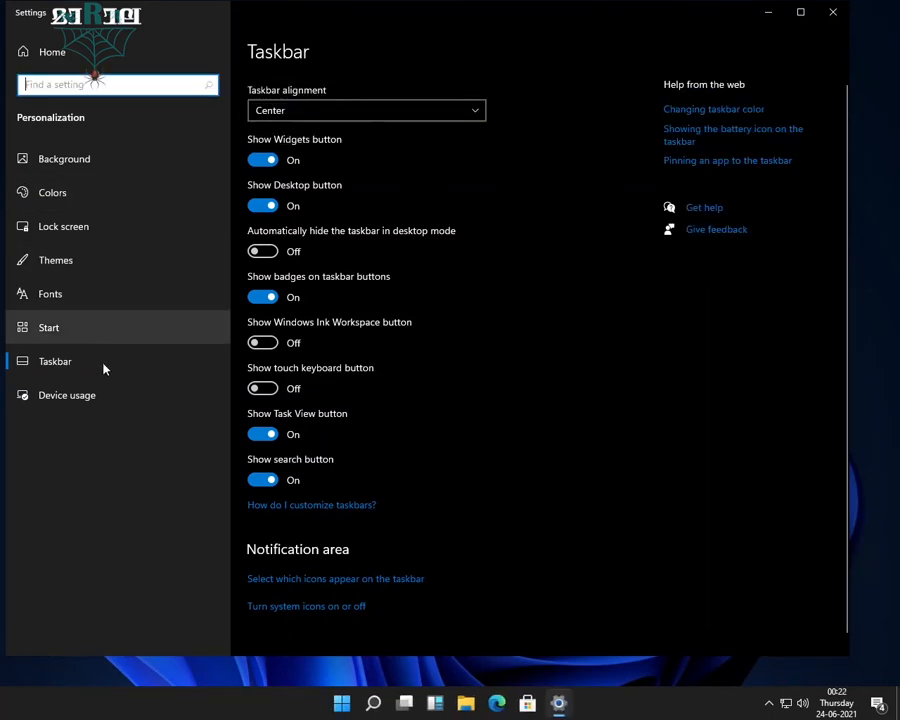
# In Device usage, tick Family and Creativity as planned uses
pyautogui.click(90, 402)
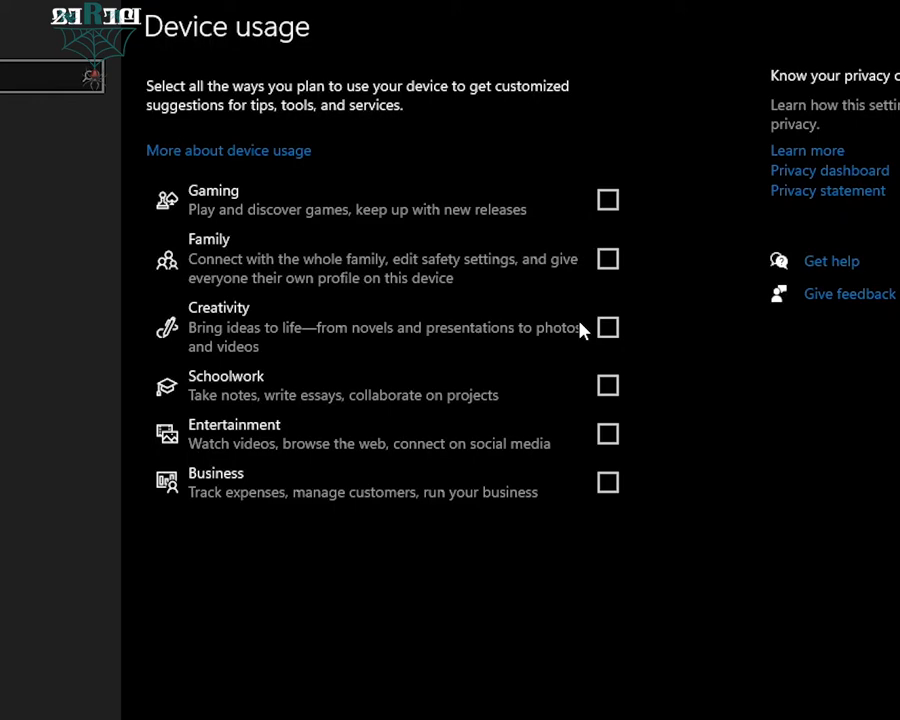
pyautogui.click(608, 261)
pyautogui.click(608, 328)
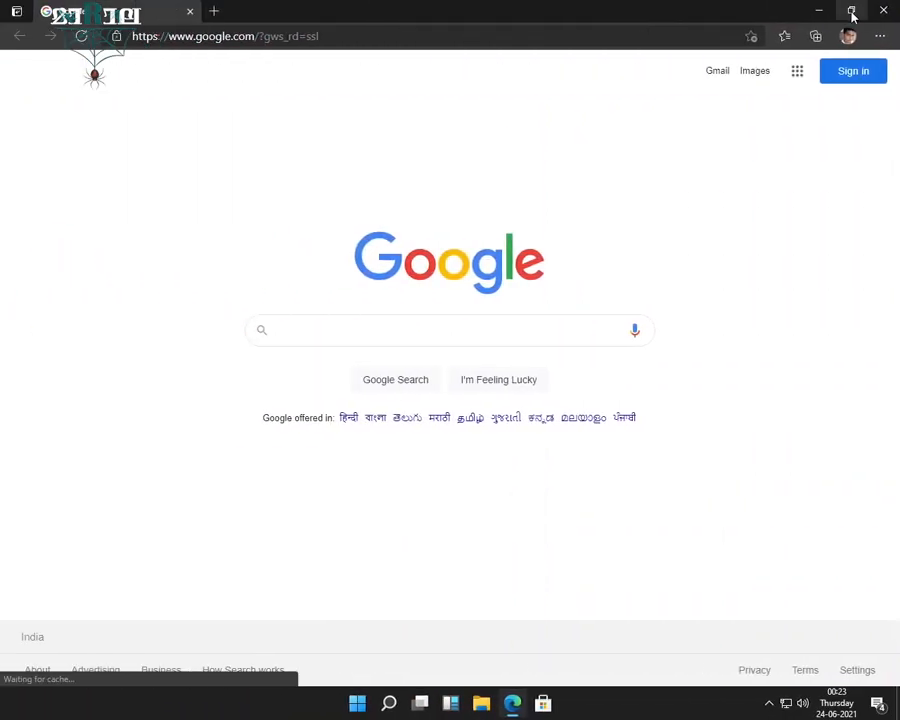
# Snap Edge to the right half and File Explorer to the left, then sign back in
pyautogui.moveTo(852, 16)
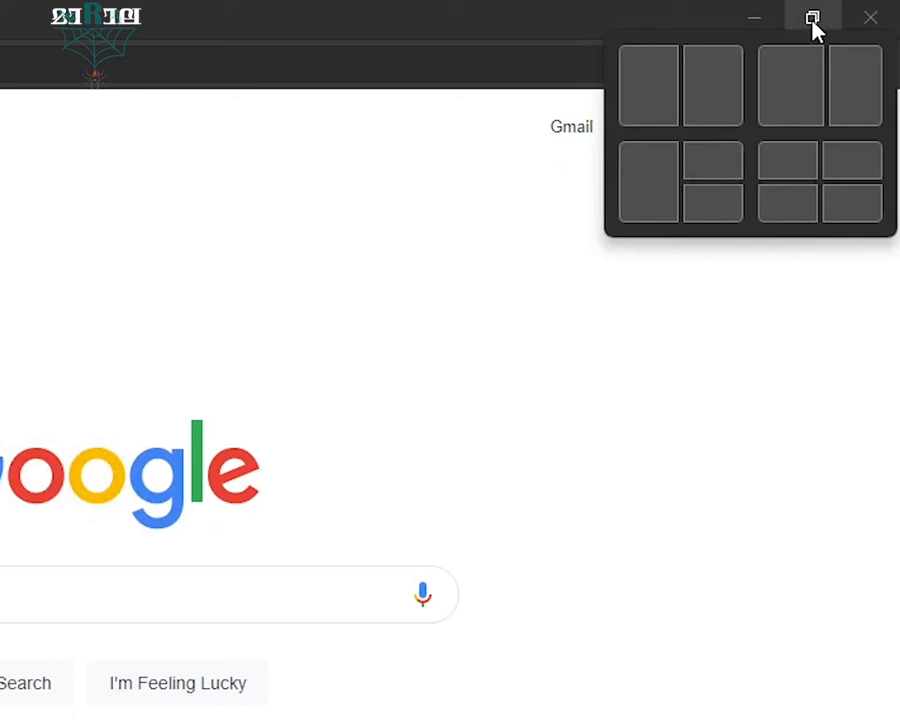
pyautogui.click(713, 85)
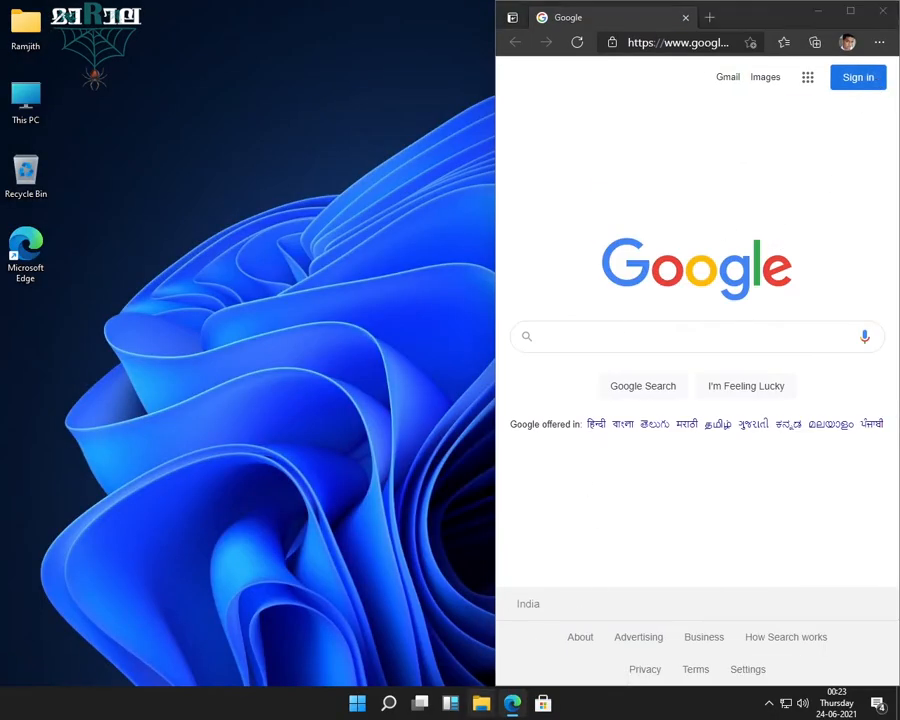
pyautogui.click(481, 703)
pyautogui.moveTo(850, 8)
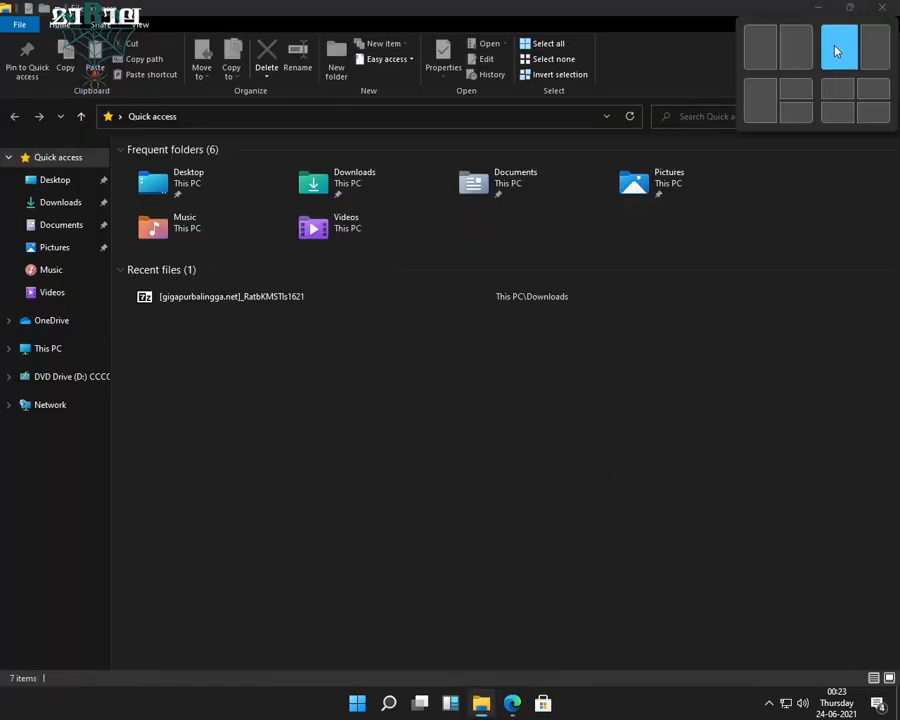
pyautogui.click(836, 51)
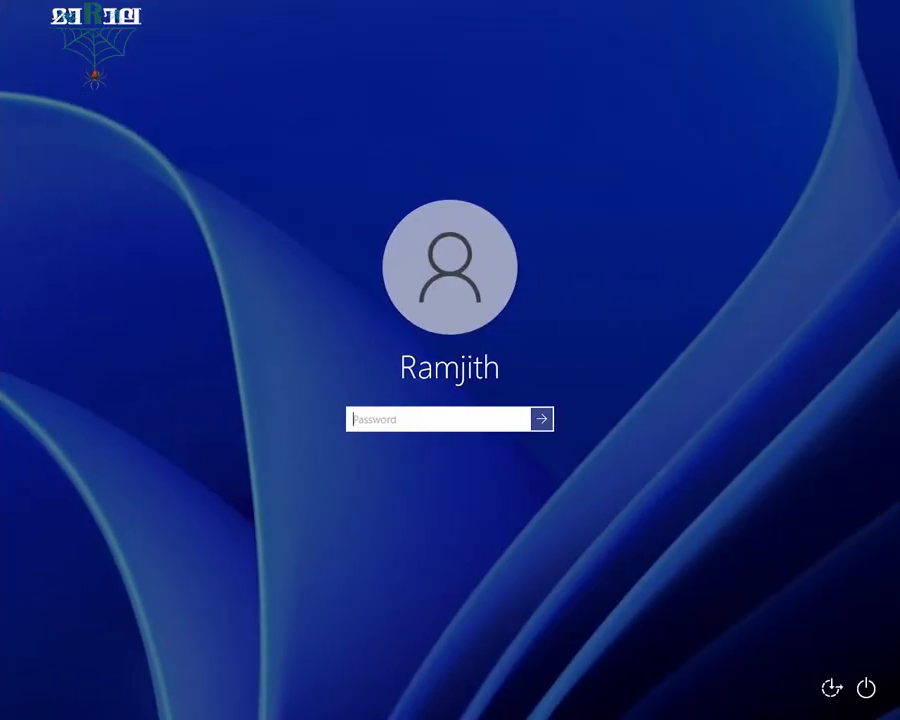
pyautogui.write('•••••••••')
pyautogui.press('Return')
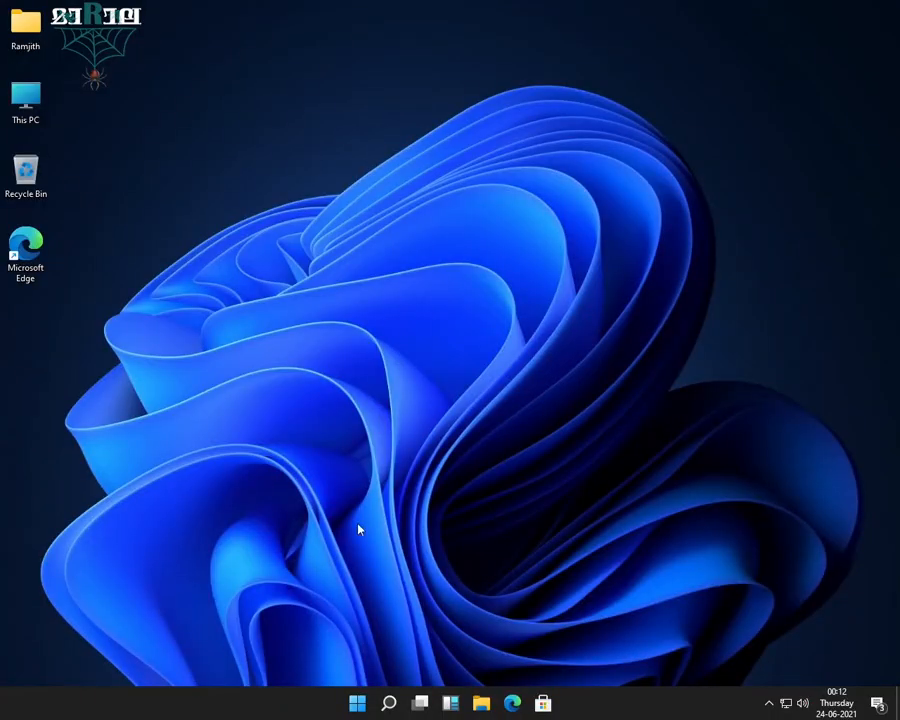
# From Start, clear the snap suggestions and Edge welcome prompts, then choose Shut down
pyautogui.click(357, 703)
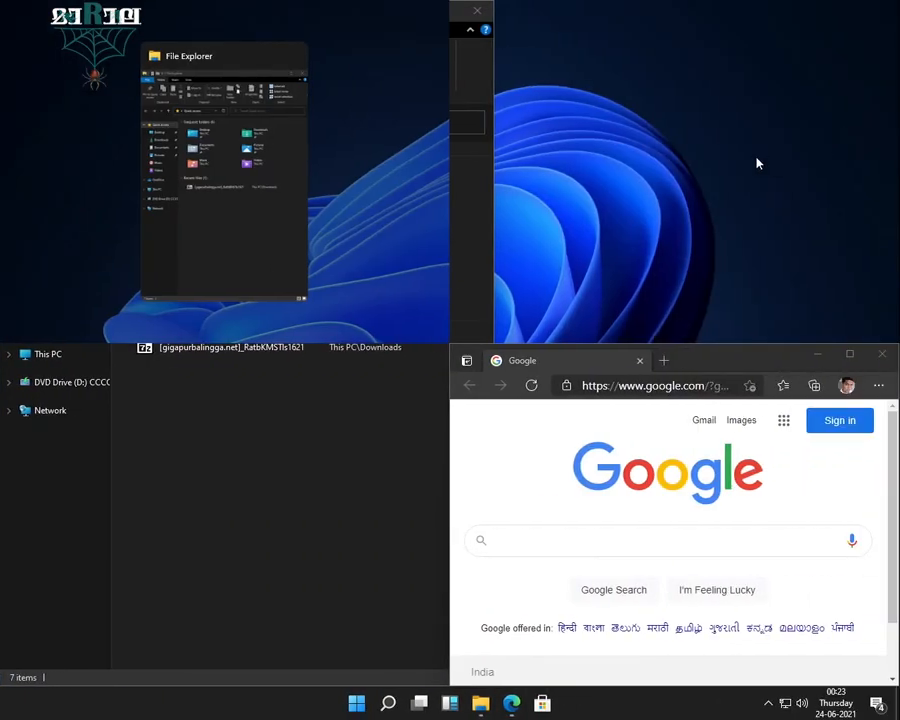
pyautogui.click(757, 163)
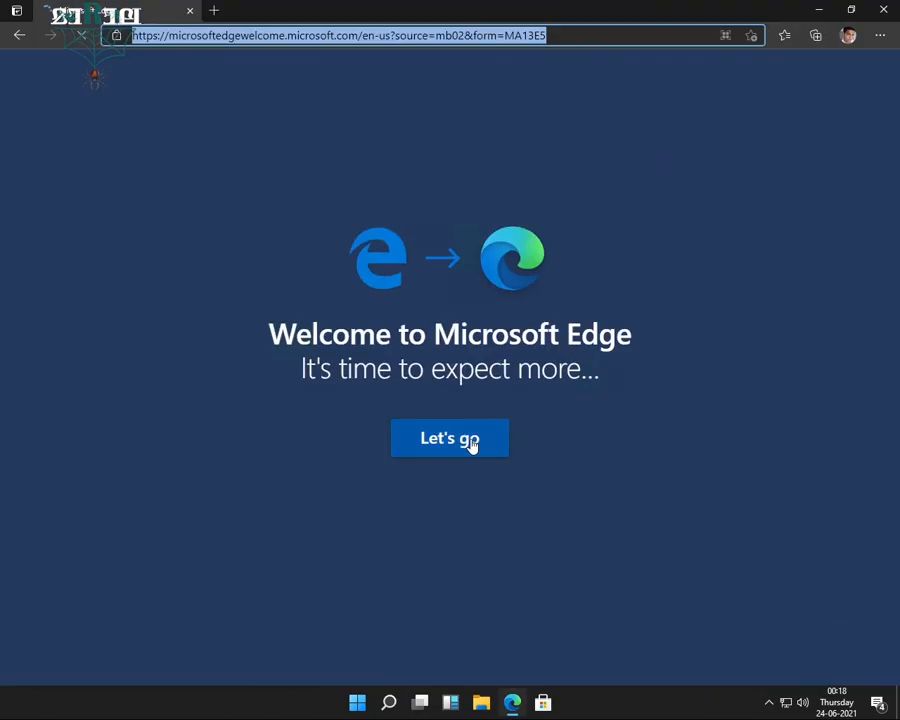
pyautogui.click(470, 444)
pyautogui.click(595, 641)
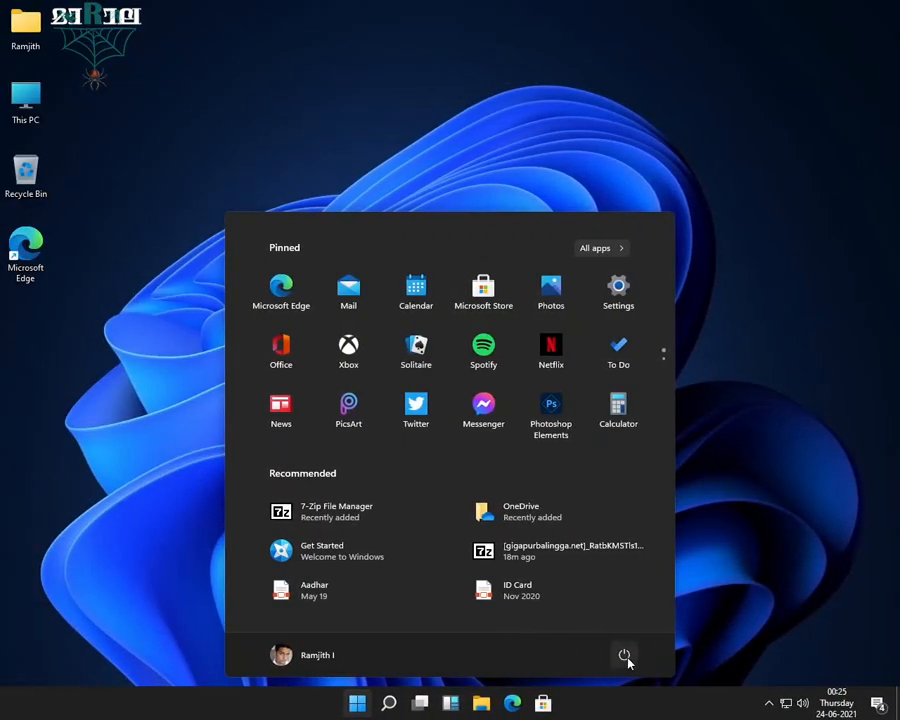
pyautogui.click(624, 656)
pyautogui.click(635, 607)
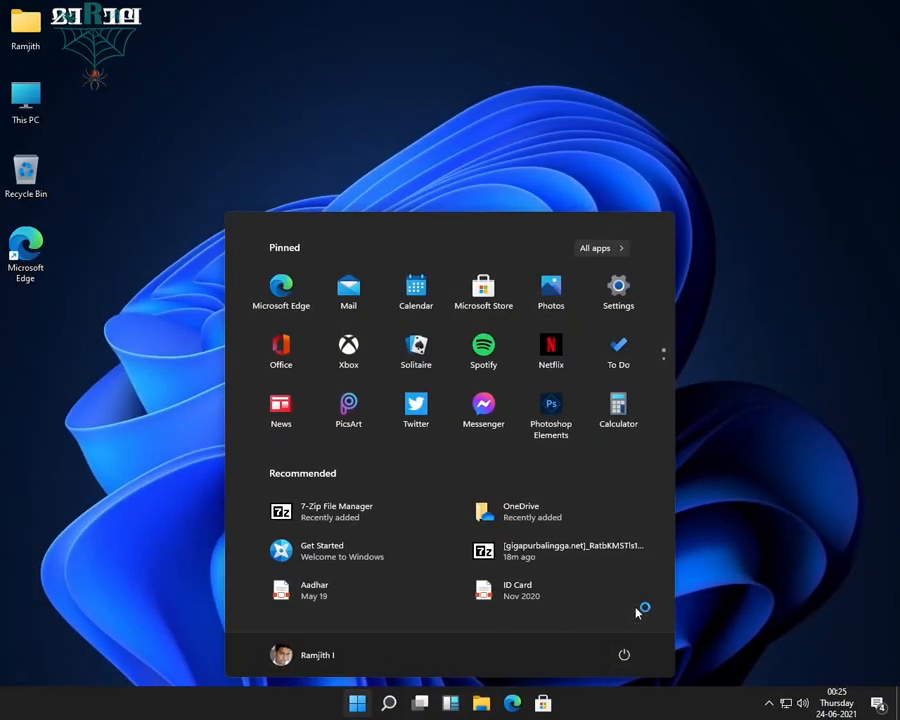